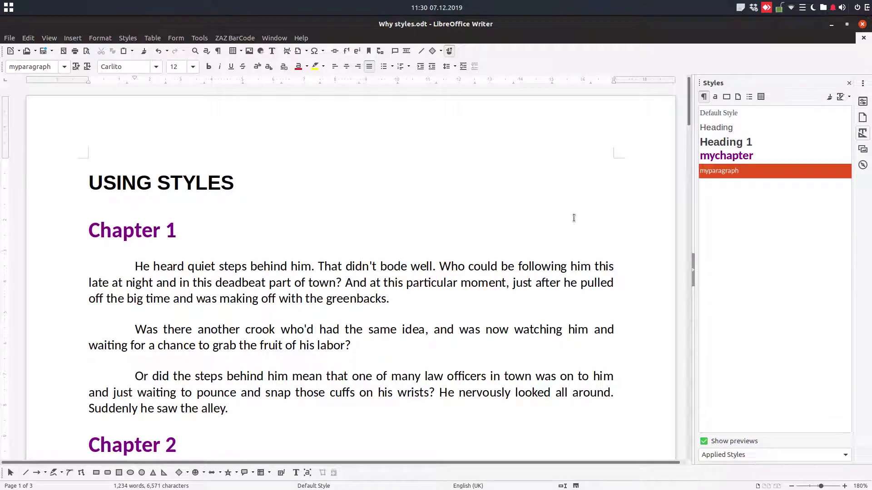
- Append ': Character styles' to the USING STYLES title, correcting a mistyped letter
click(280, 180)
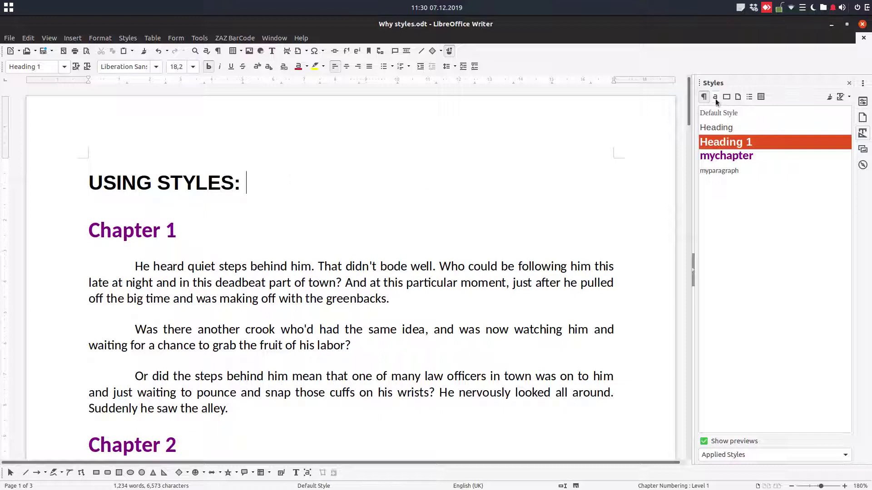
text(: Chara)
key(BackSpace)
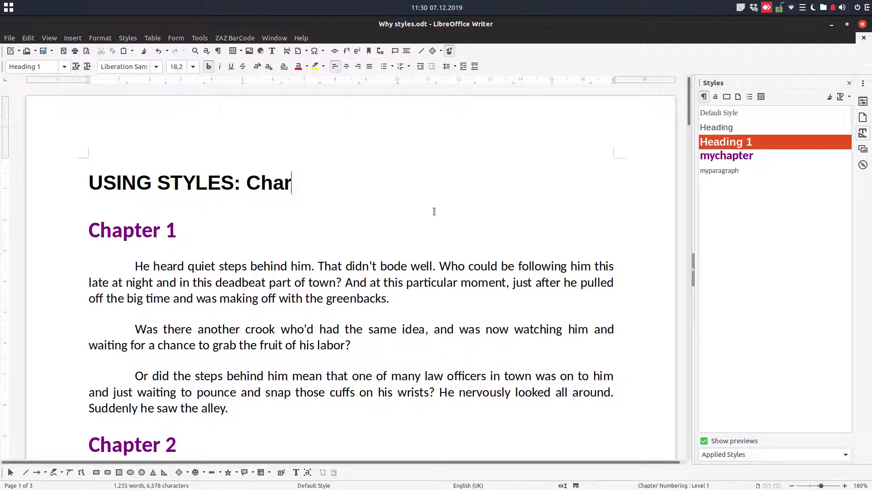
text(acter s)
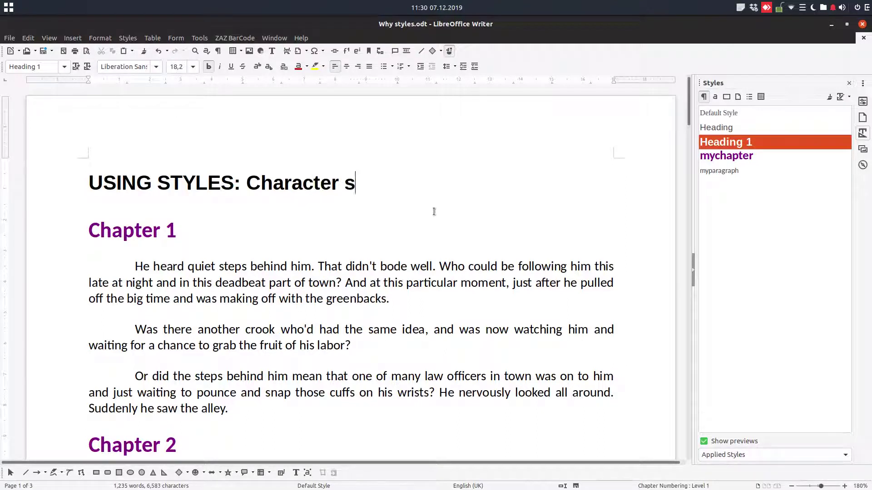
text(tyles)
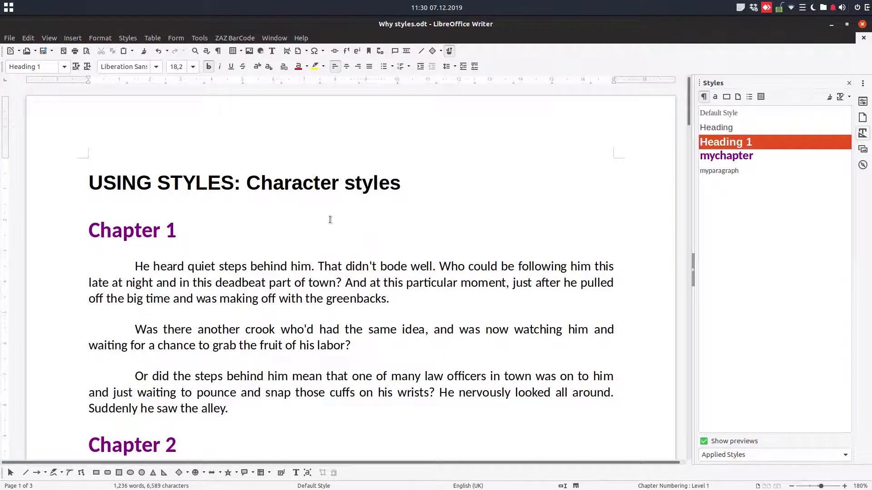
click(314, 187)
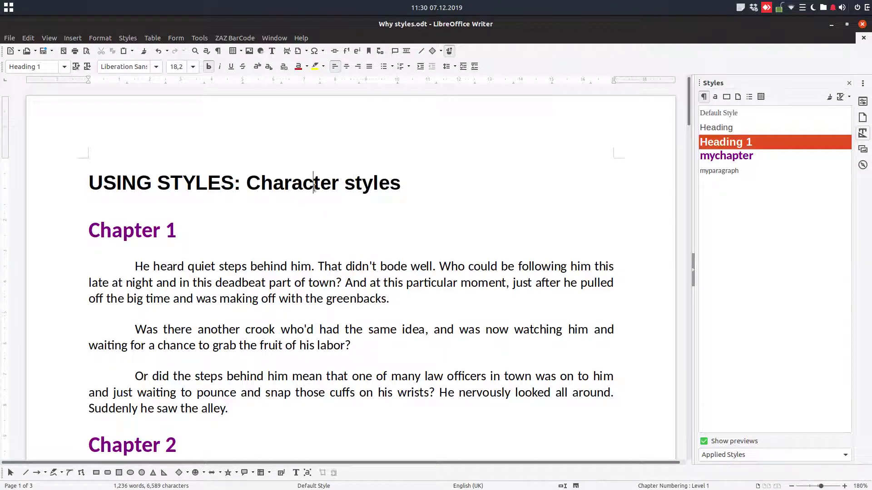
click(222, 263)
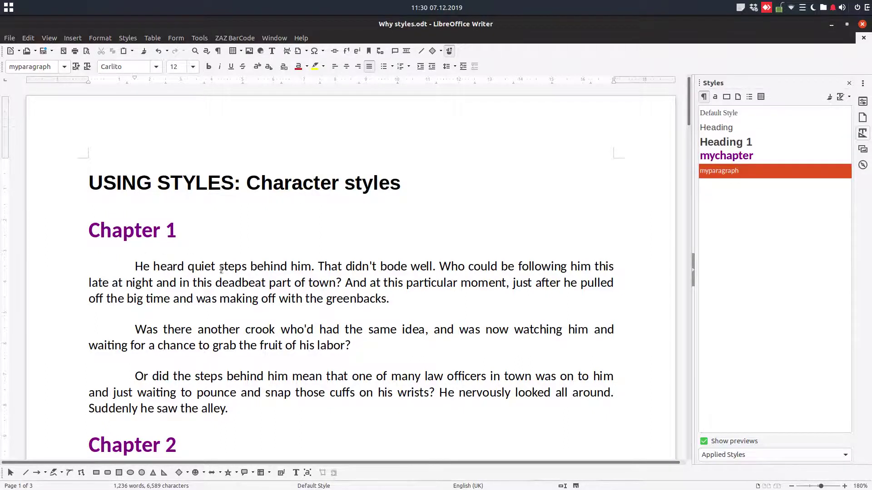
click(400, 267)
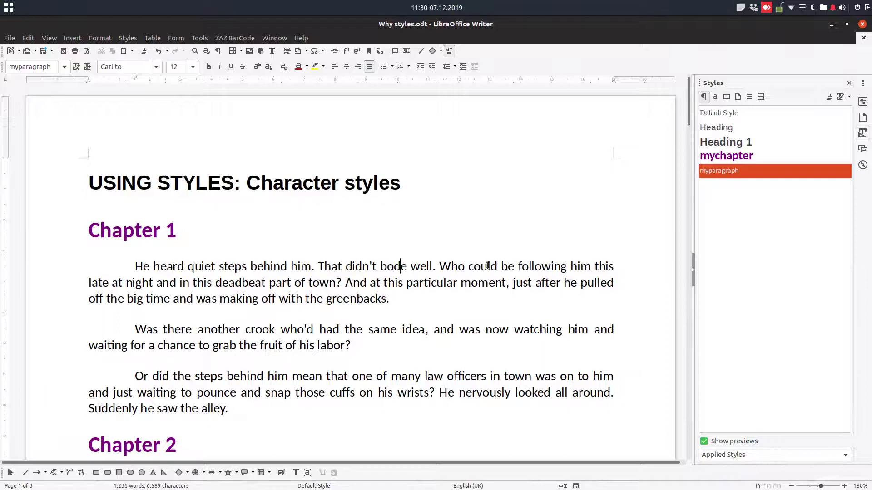
double_click(735, 157)
double_click(734, 143)
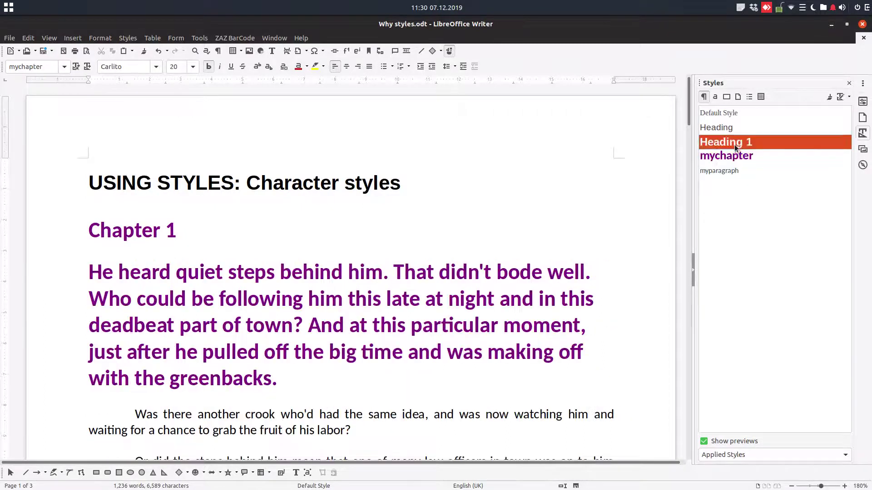
double_click(728, 171)
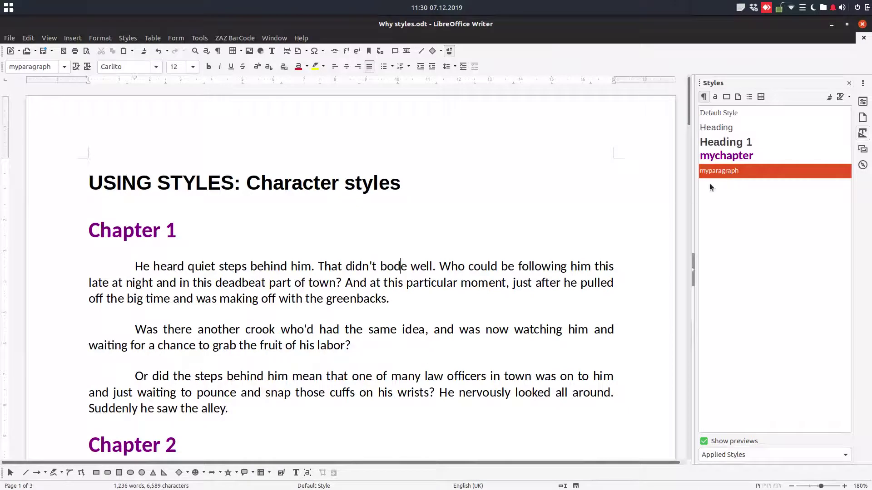
double_click(739, 127)
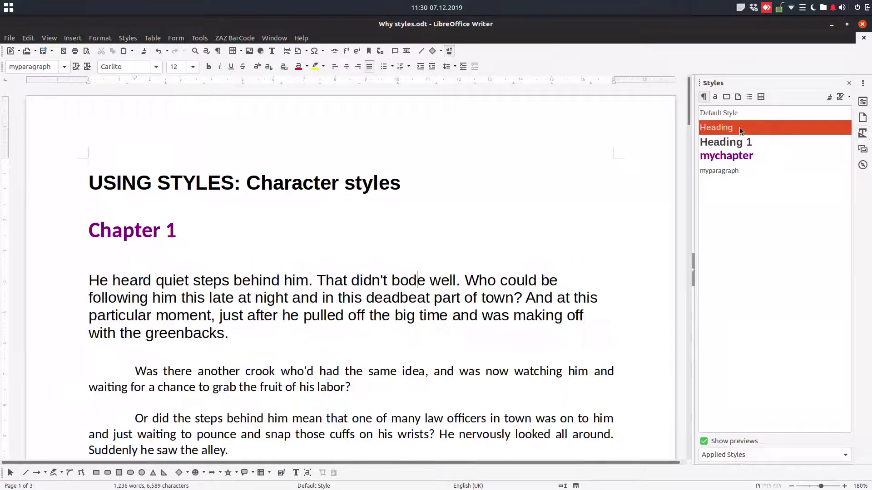
click(725, 169)
double_click(726, 171)
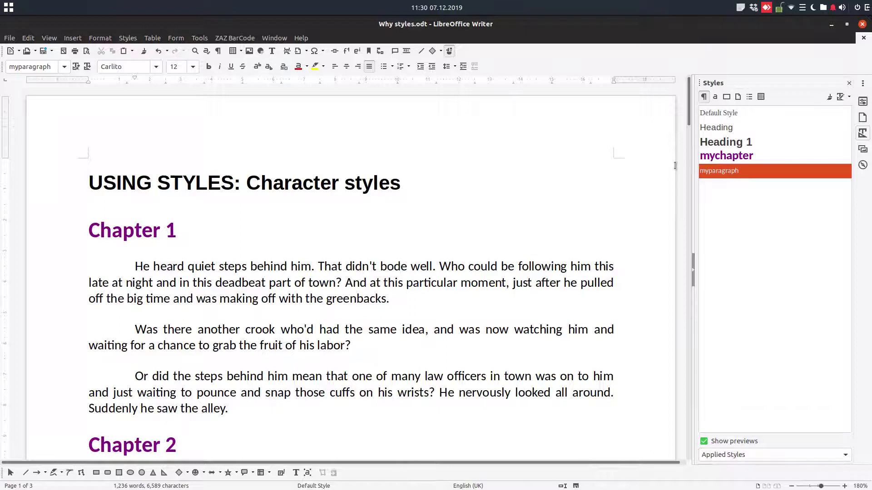
- Show the Character Styles list and apply Strong Emphasis to the words heard and quiet
click(713, 98)
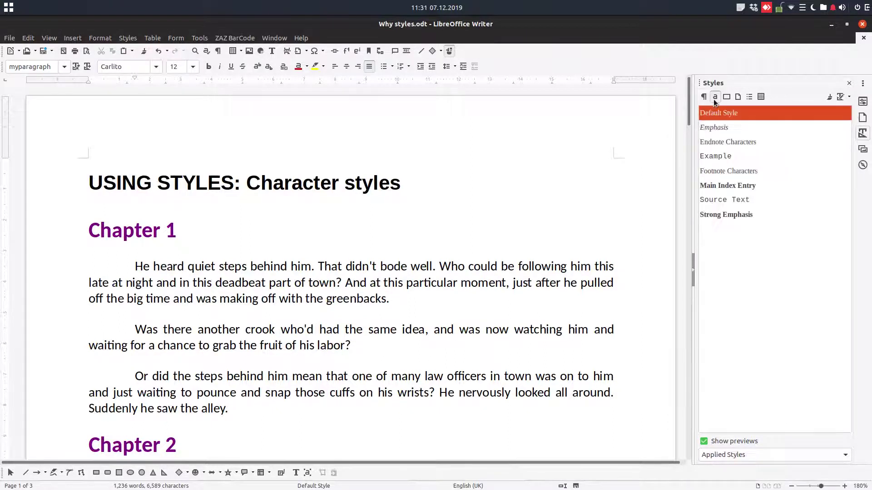
click(174, 267)
double_click(716, 215)
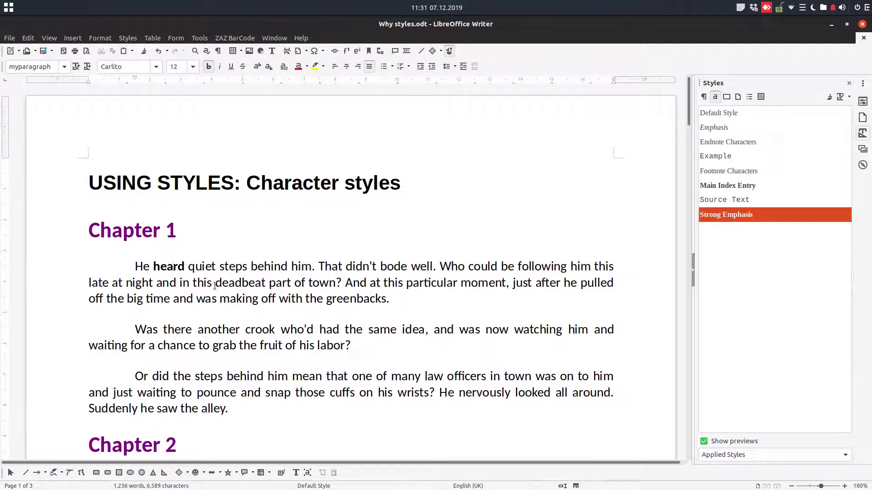
click(205, 268)
double_click(716, 216)
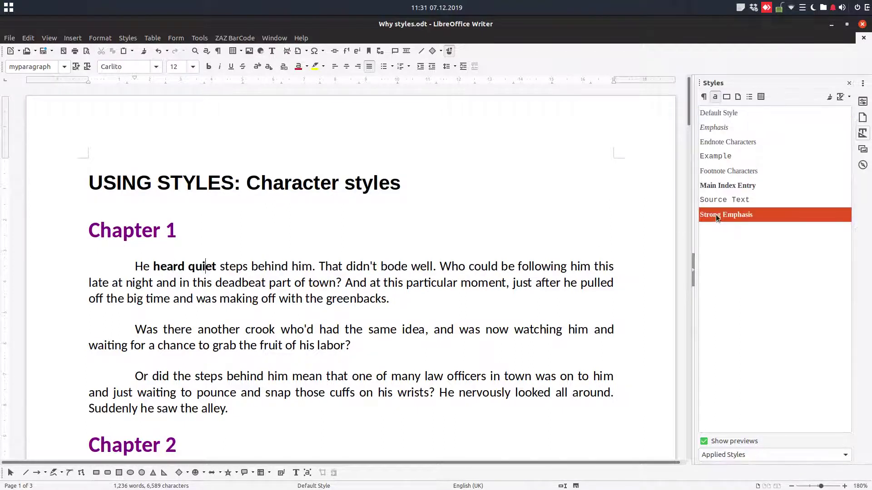
- Apply Strong Emphasis to the word steps and the phrase 'That didn't bode'
click(243, 266)
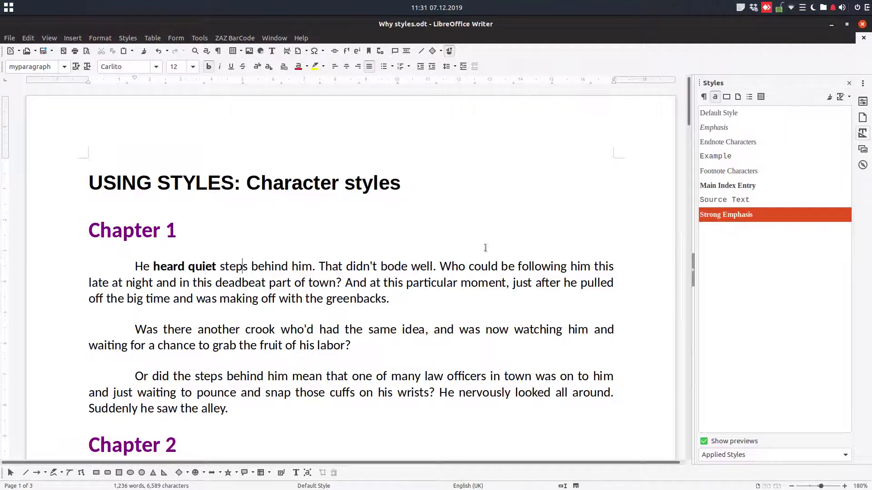
double_click(725, 216)
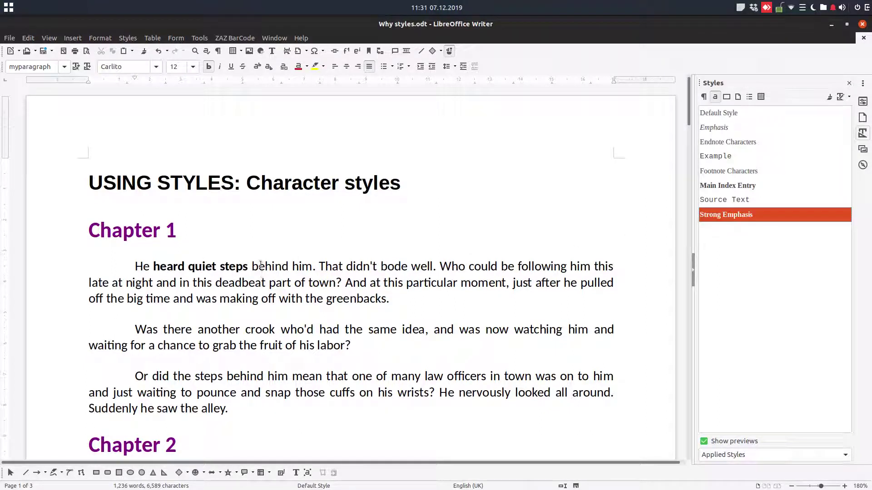
drag(319, 267, 407, 266)
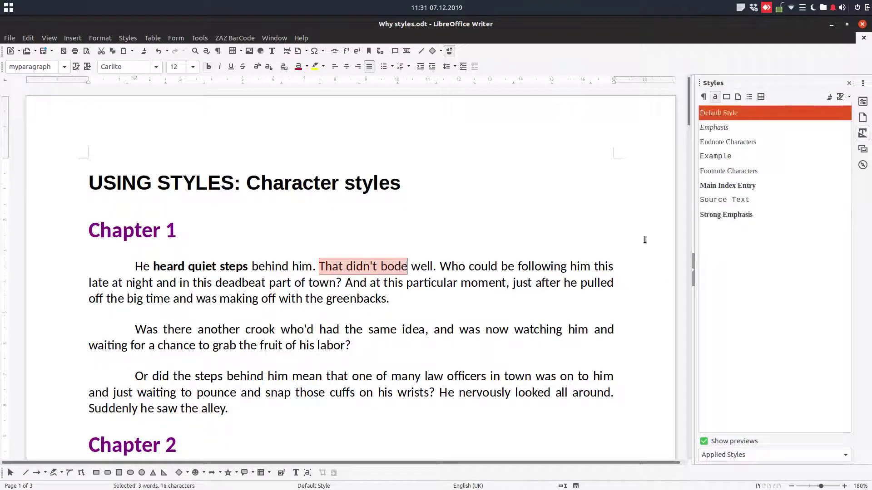
double_click(731, 216)
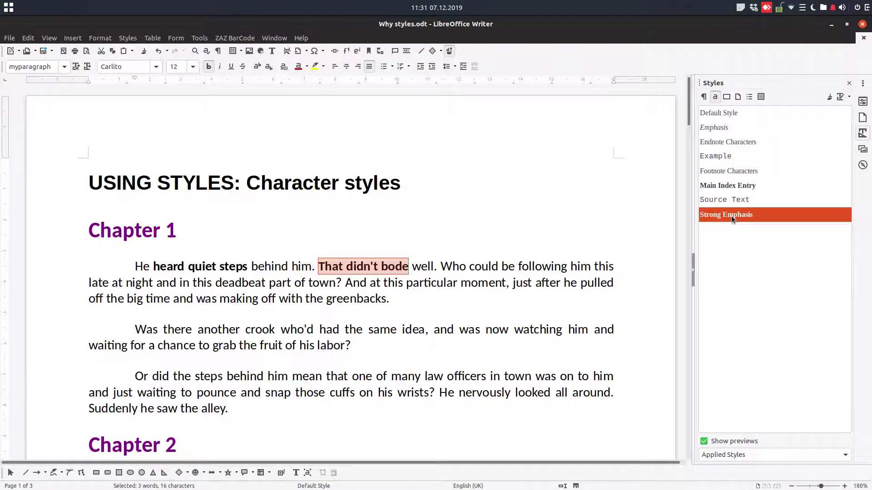
- Reset the whole first paragraph to the Default Style character style
drag(120, 266, 400, 296)
click(729, 110)
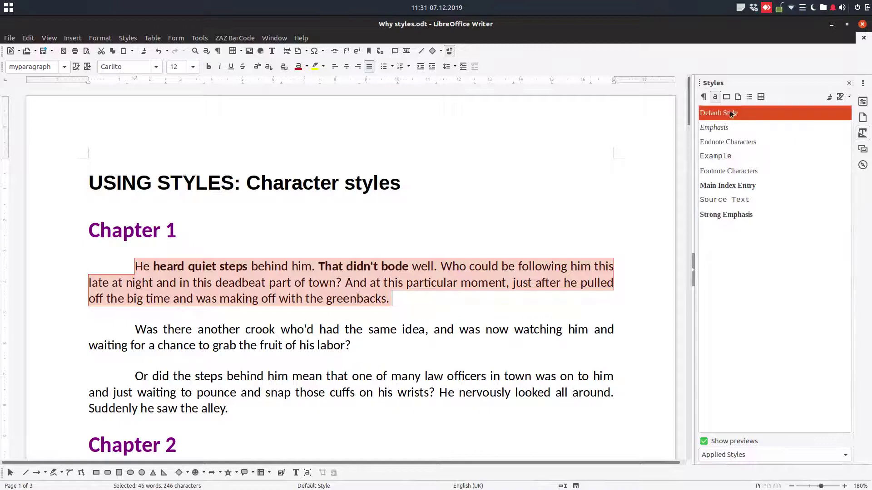
double_click(735, 112)
click(468, 264)
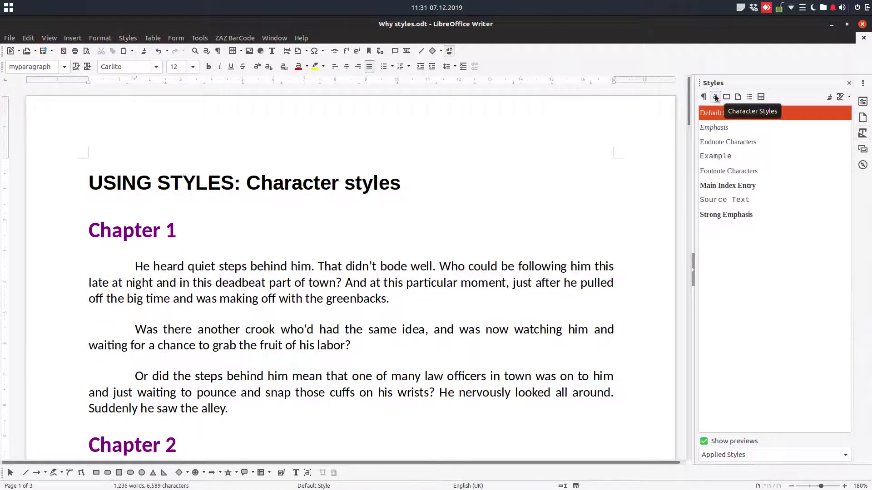
click(389, 298)
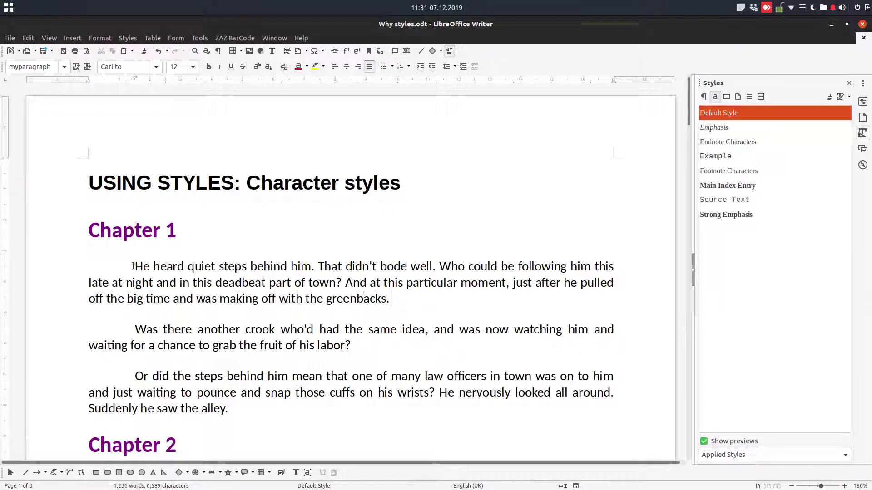
- Make the first paragraph's first three sentences bold with direct formatting
drag(133, 266, 339, 280)
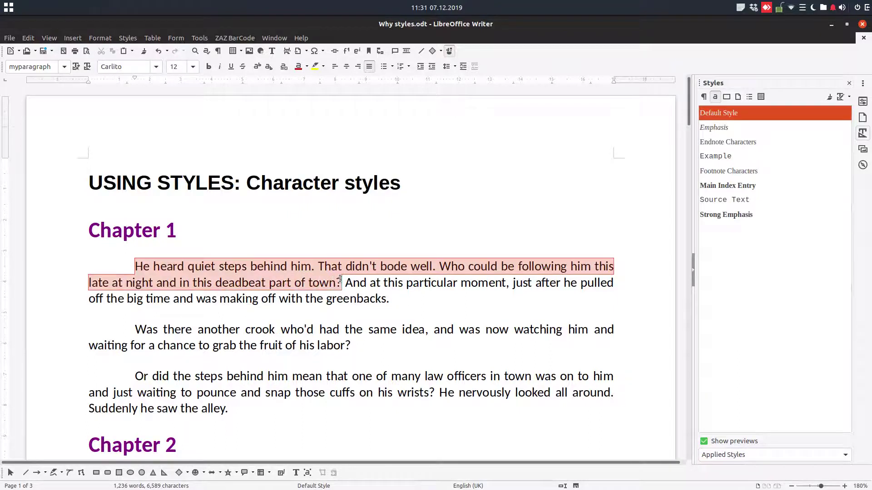
click(208, 68)
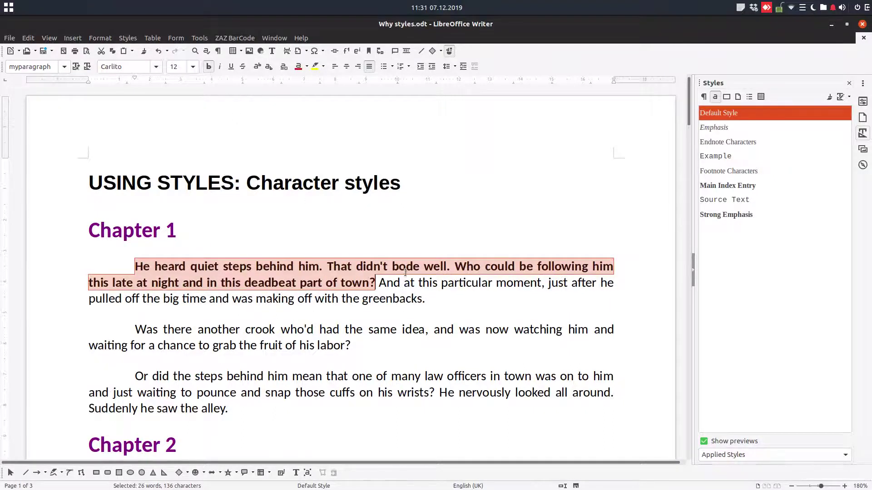
click(391, 287)
- Apply the Strong Emphasis character style to the first paragraph's last sentence
drag(378, 284, 428, 299)
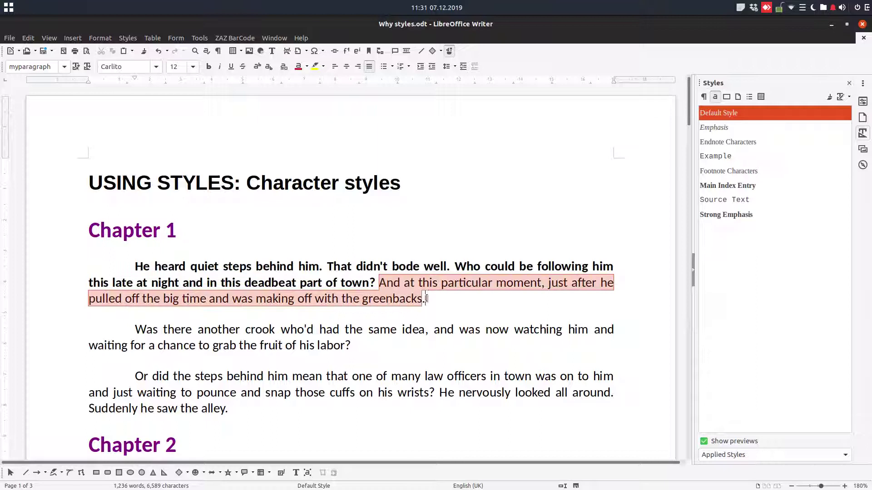
double_click(734, 214)
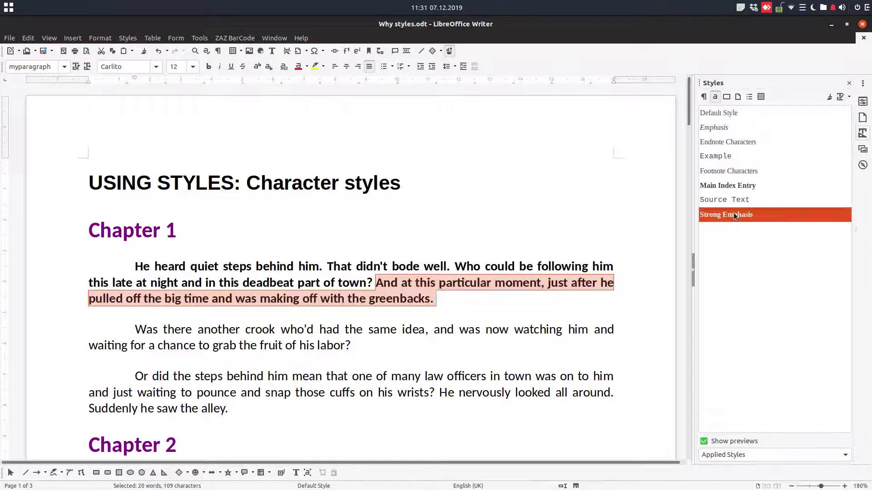
click(485, 229)
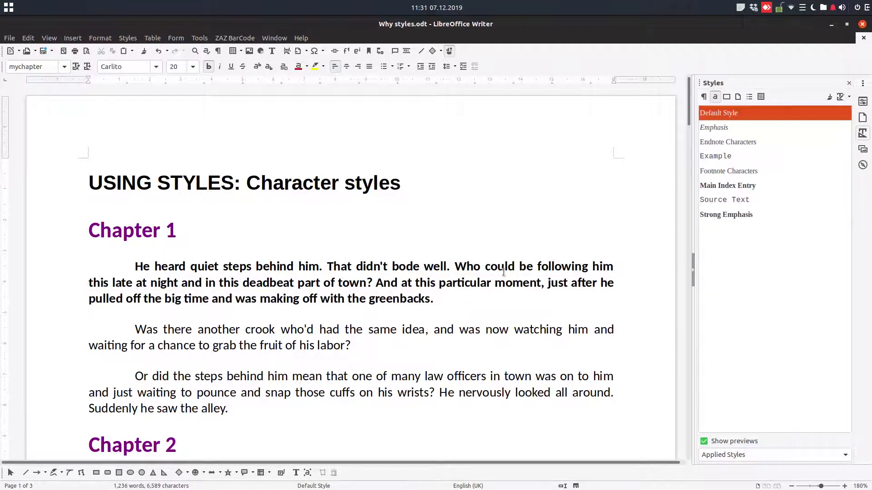
click(339, 282)
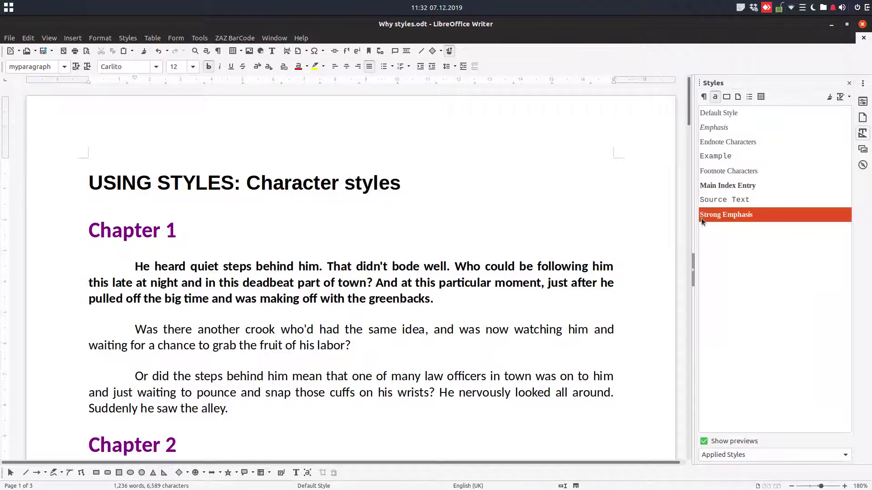
- Change the myparagraph paragraph style's font size to 8 pt
click(347, 267)
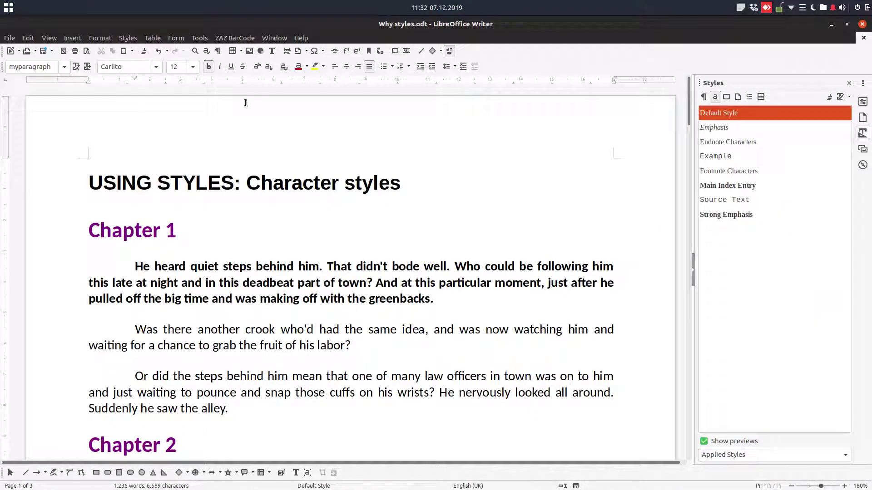
click(703, 98)
right_click(726, 175)
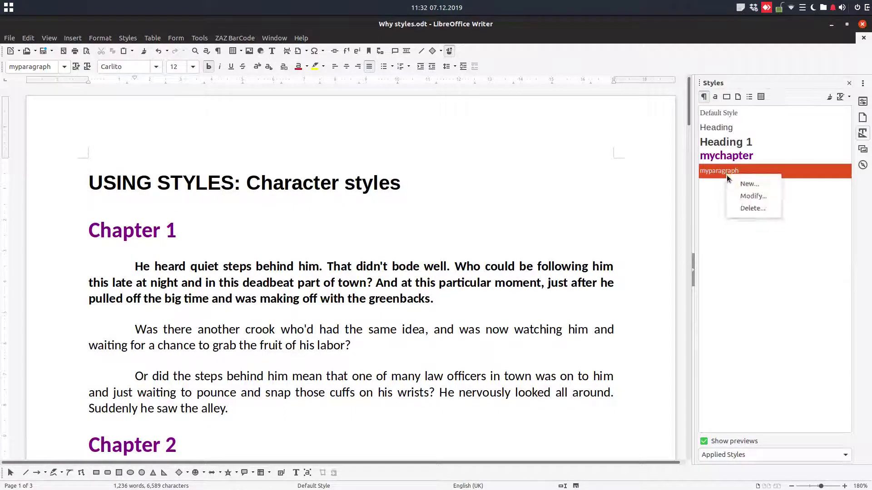
click(737, 193)
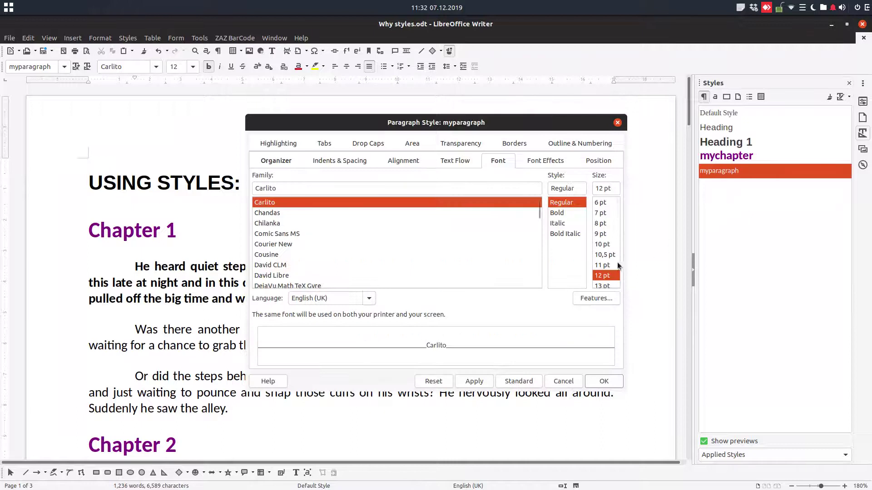
click(604, 225)
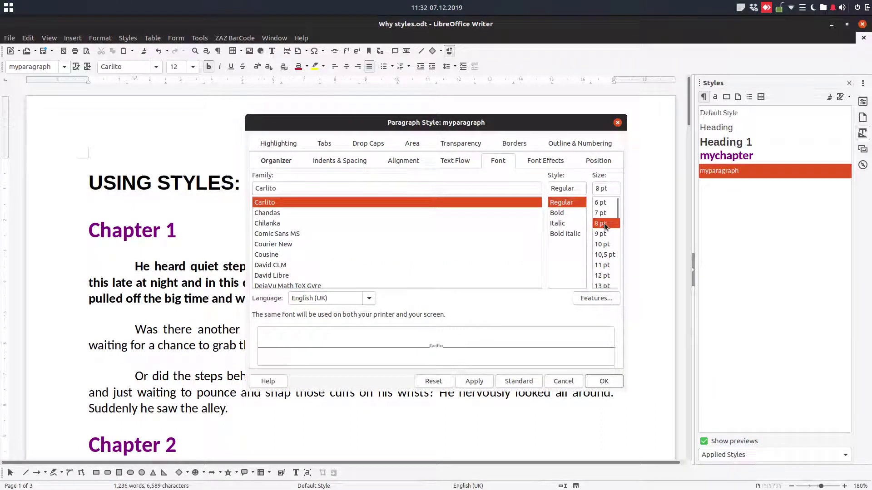
click(605, 381)
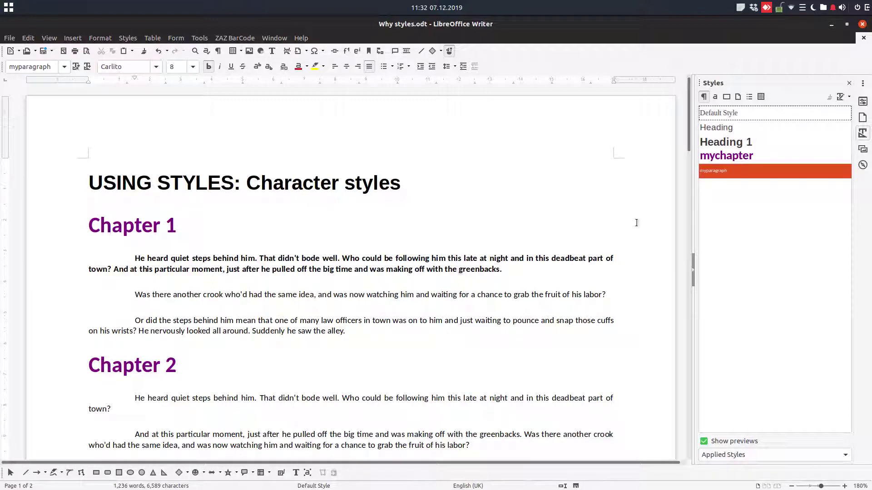
- Set the myparagraph paragraph style's font style to Italic
right_click(715, 171)
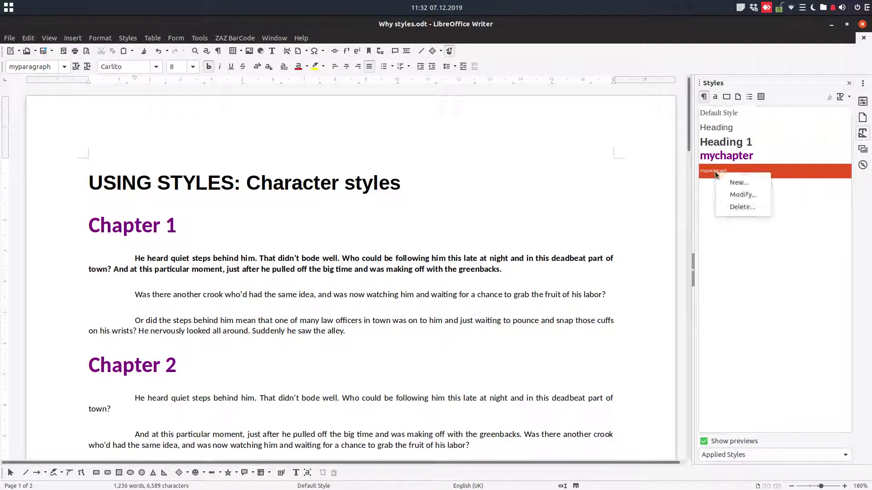
click(725, 194)
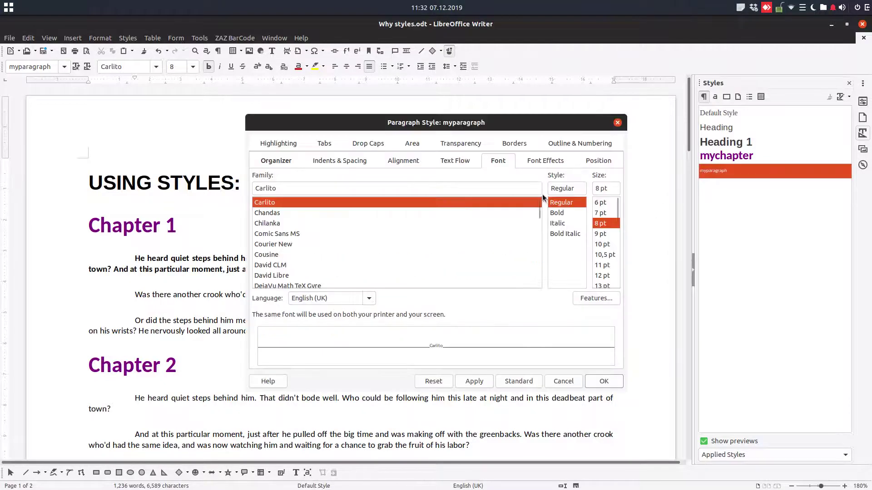
click(557, 223)
click(603, 382)
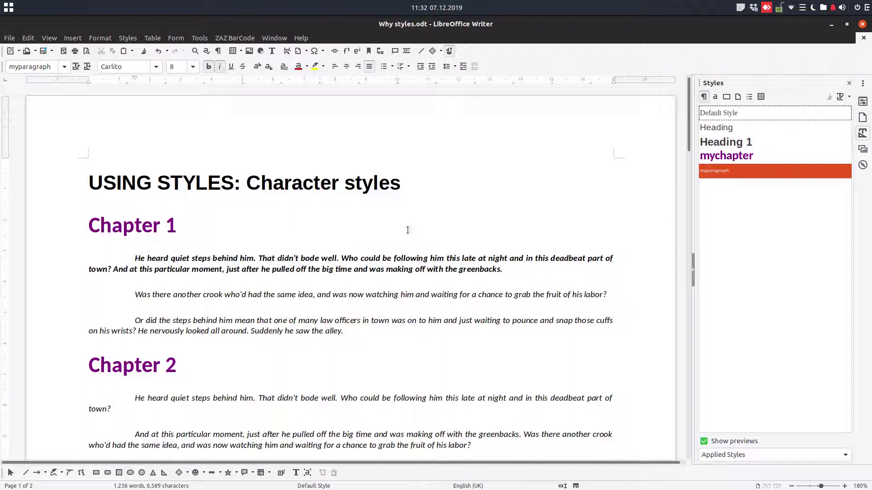
drag(134, 259, 113, 265)
click(178, 67)
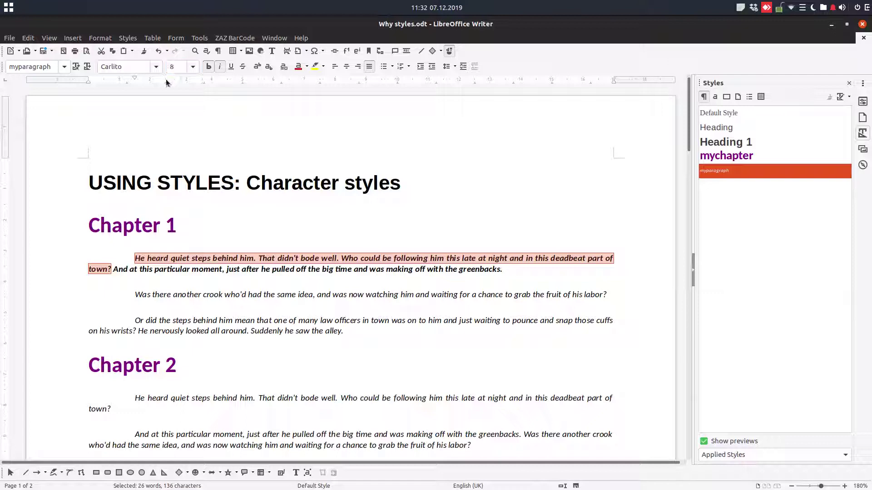
click(210, 68)
click(210, 68)
- Change the myparagraph style to the Regular font style at 12 pt
right_click(729, 171)
click(748, 191)
click(561, 202)
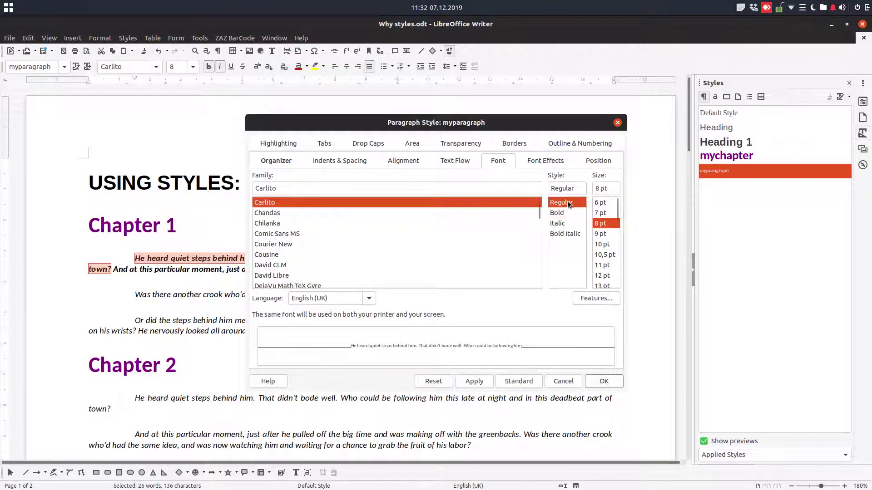
click(602, 275)
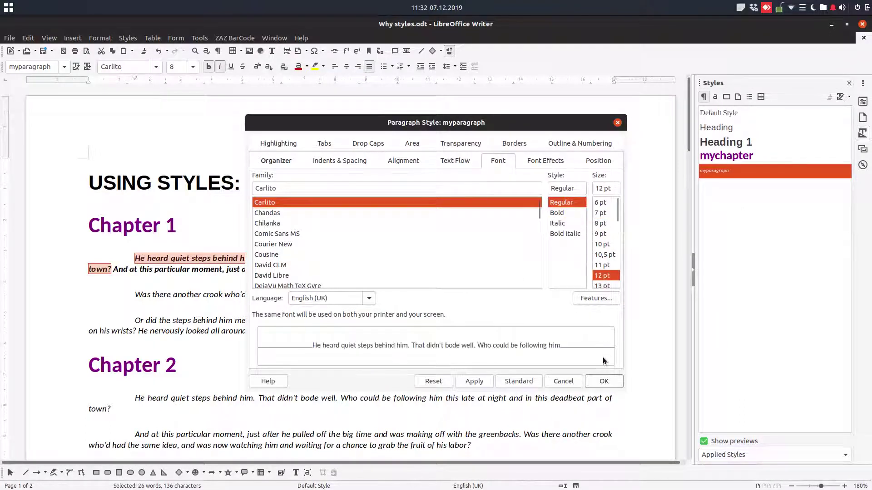
click(604, 381)
click(499, 299)
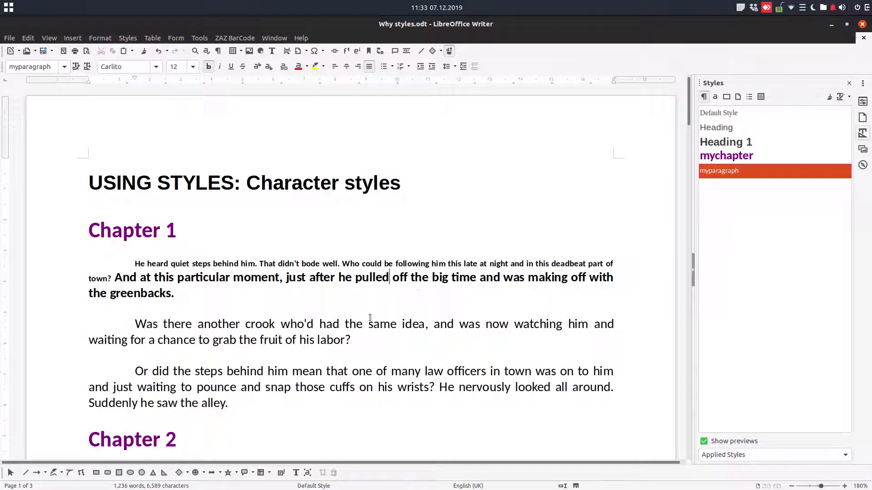
- Put the cursor in the first paragraph and switch the sidebar to Character Styles
click(365, 279)
click(320, 265)
click(714, 97)
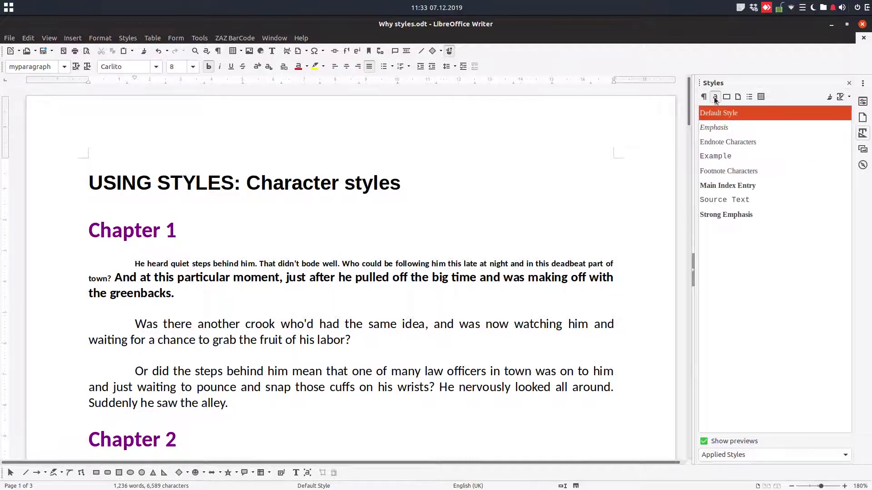
- Remove the bold from the 'And at this particular moment' sentence by applying Default Style
click(726, 215)
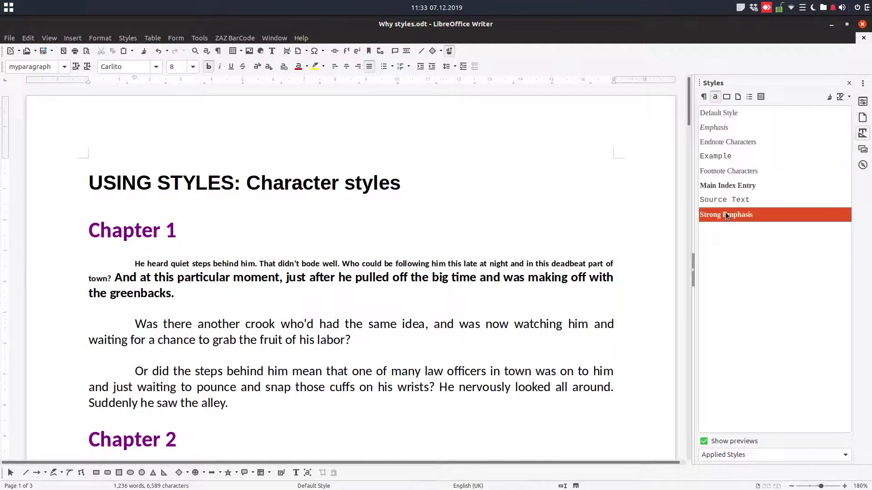
drag(212, 298, 114, 278)
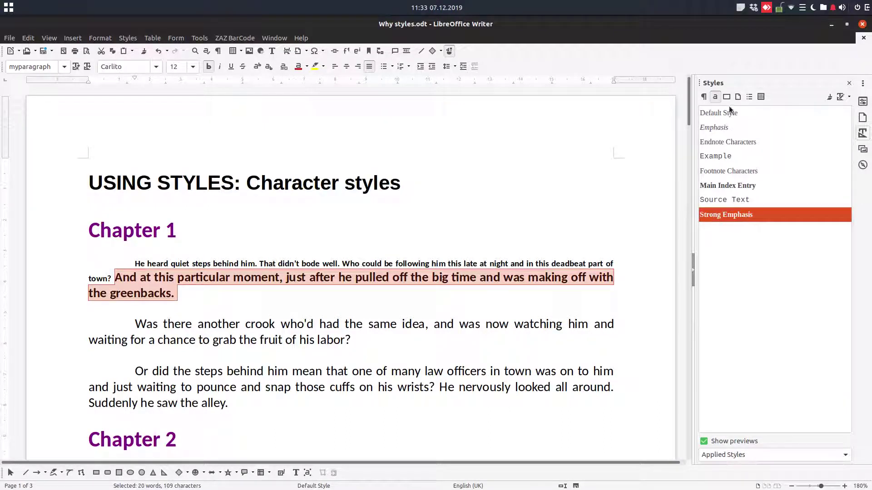
click(600, 237)
drag(238, 293, 135, 263)
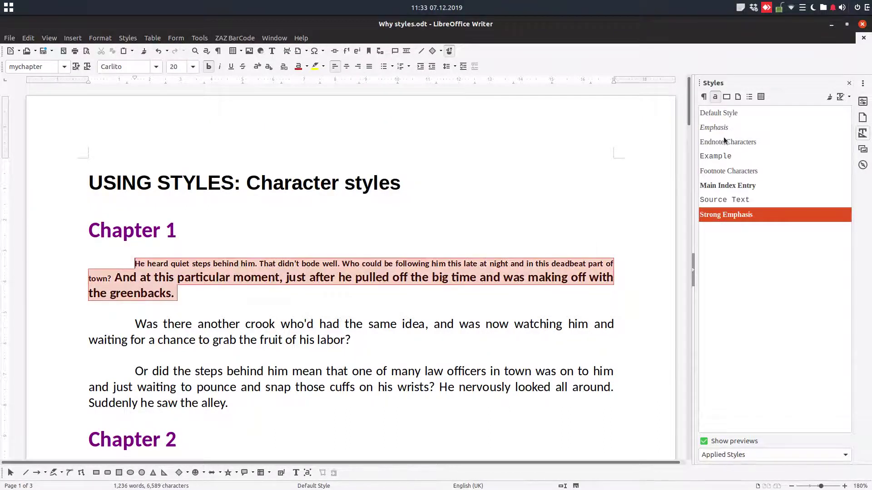
double_click(732, 112)
click(483, 291)
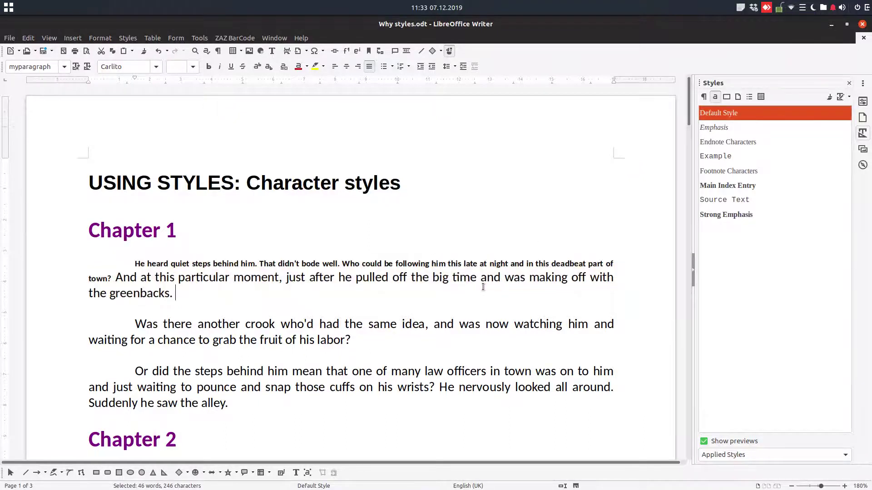
click(323, 264)
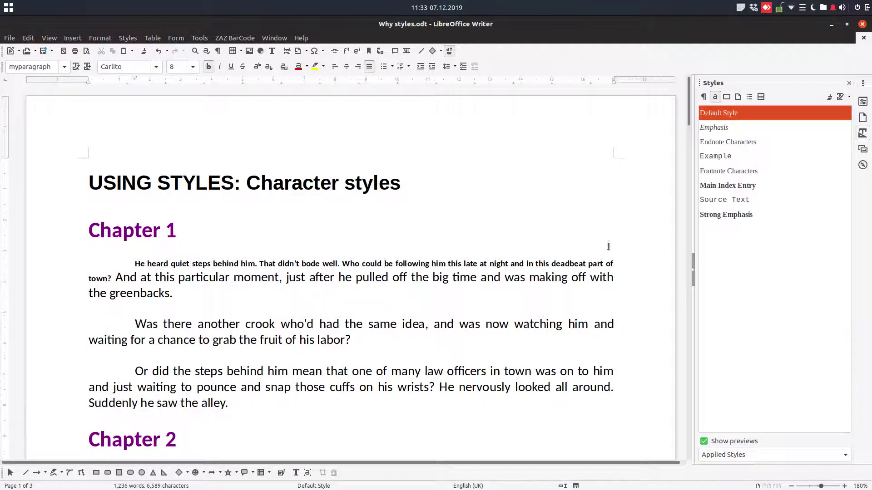
- Raise the myparagraph paragraph style's font size to 14 pt
click(704, 97)
right_click(717, 171)
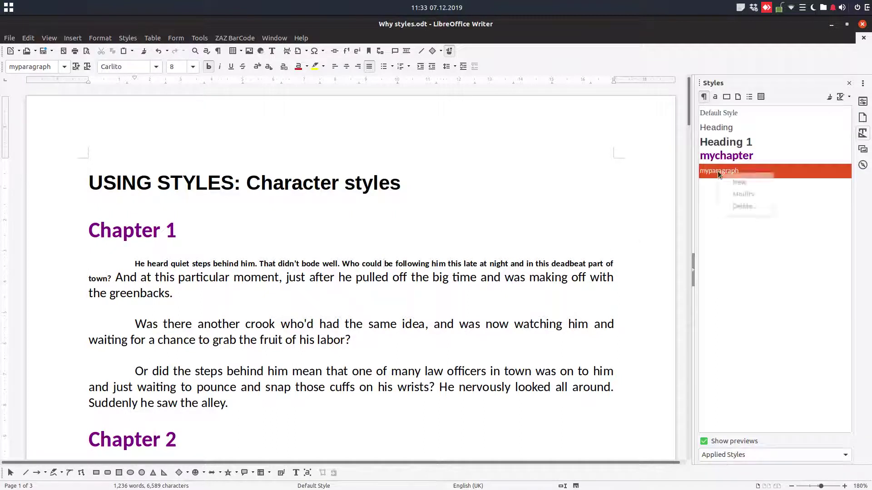
click(745, 195)
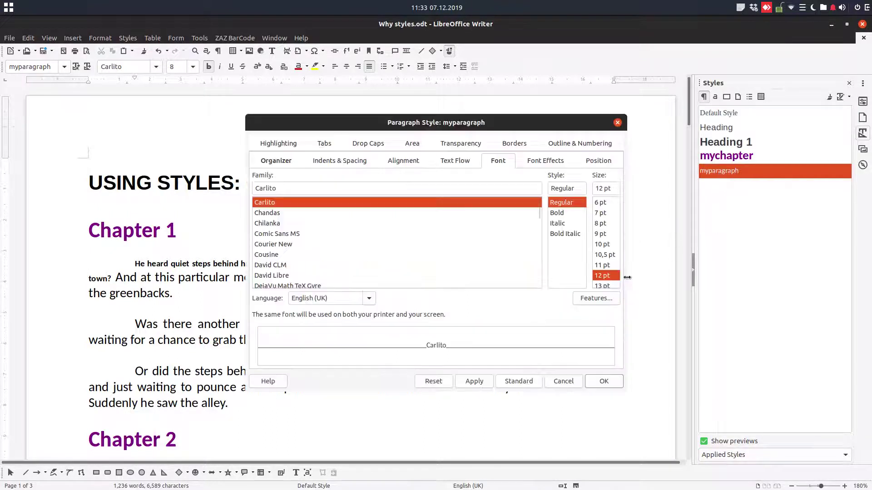
scroll(609, 268, down, 2)
click(602, 266)
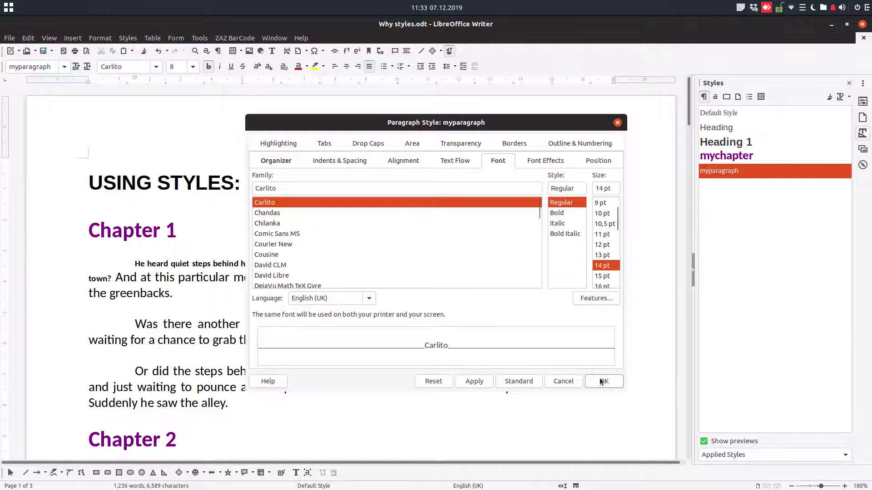
click(601, 381)
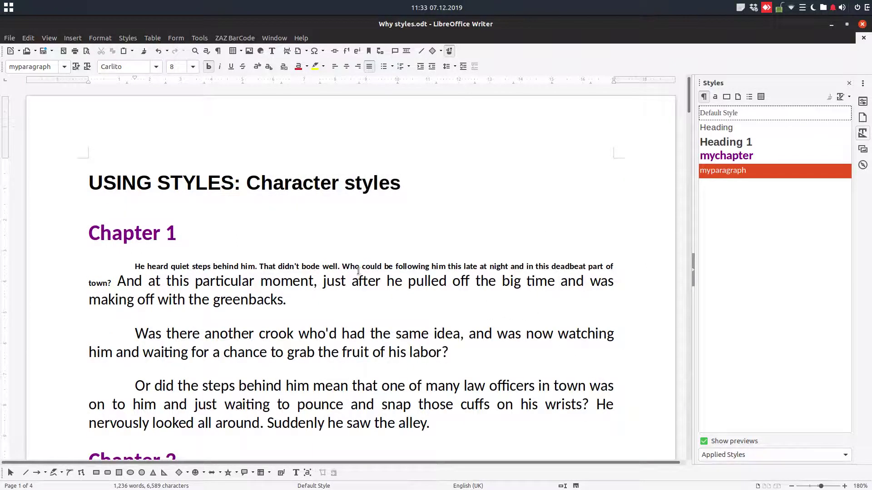
scroll(358, 271, down, 3)
scroll(372, 216, up, 3)
- Clear the small bold direct formatting from the first paragraph so it matches the body text
drag(133, 266, 292, 299)
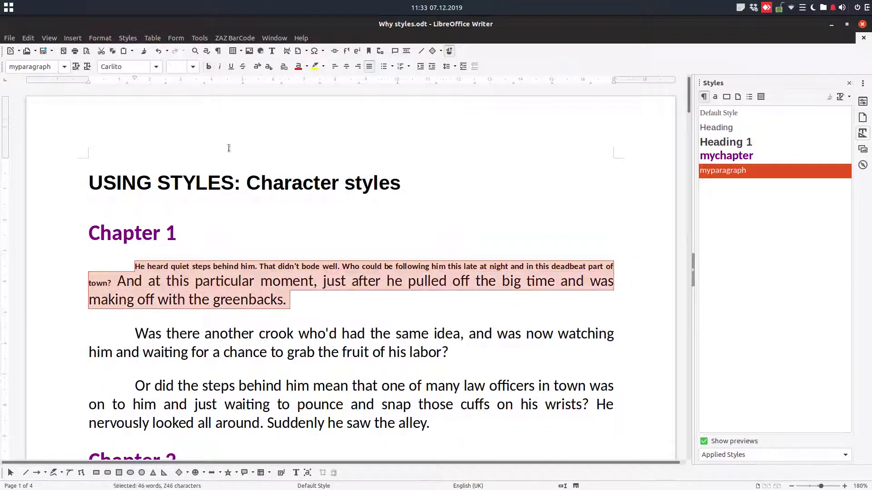
click(283, 67)
click(276, 251)
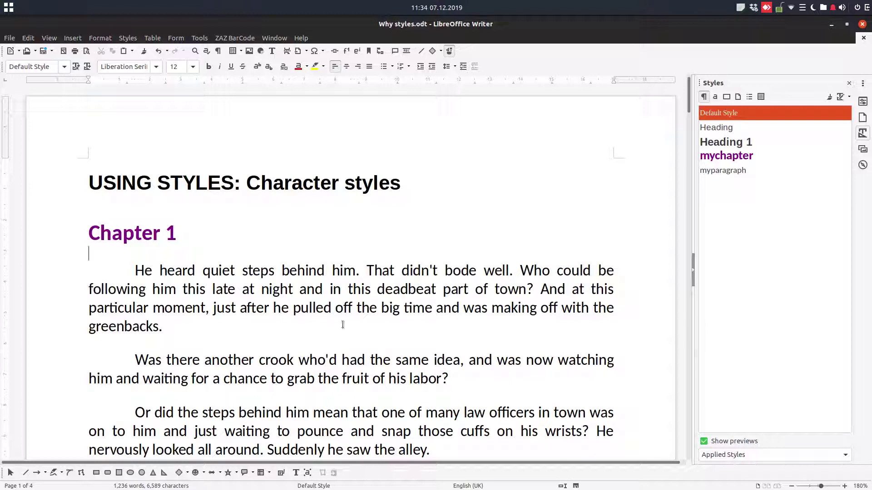
- Modify the myparagraph style to use a 12 pt font size
right_click(744, 176)
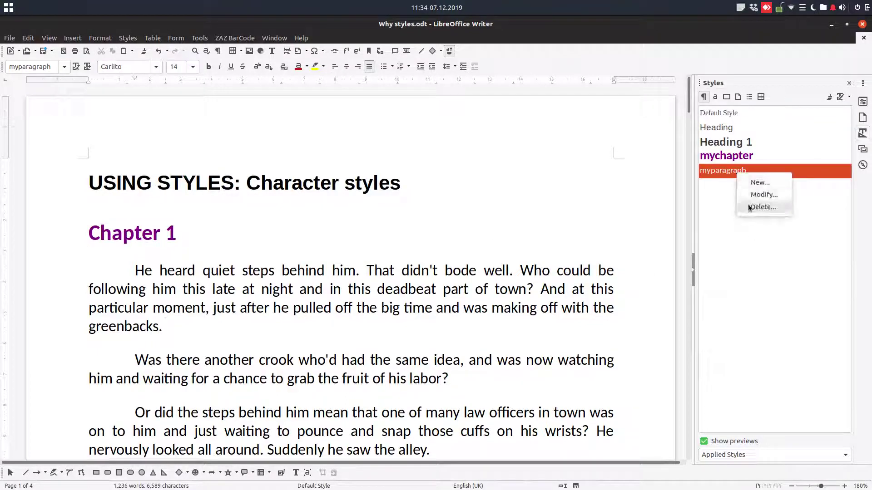
click(750, 198)
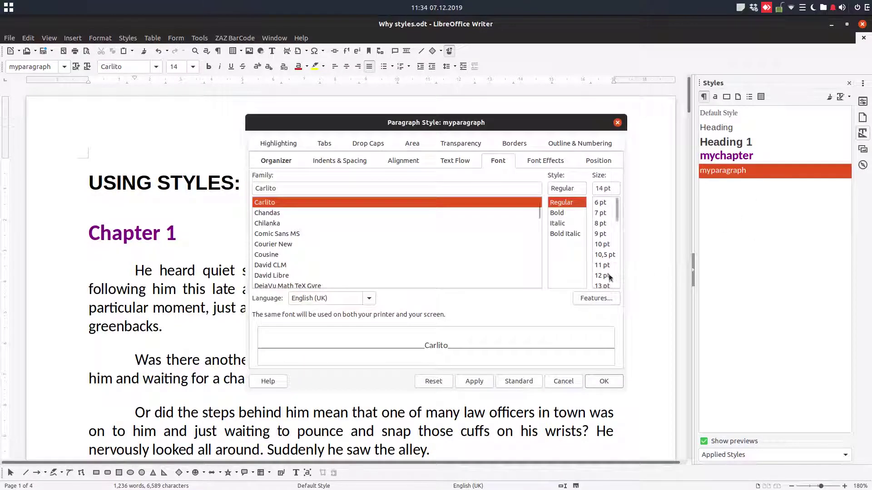
click(600, 275)
click(599, 378)
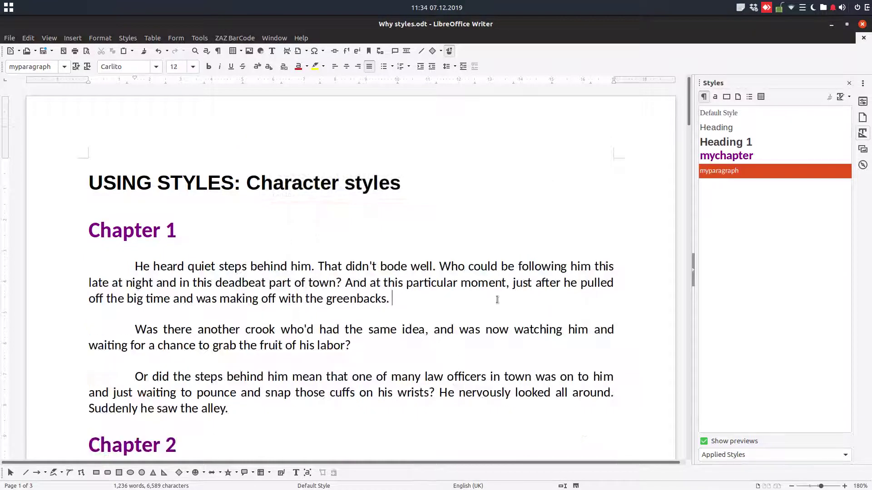
- Show the About LibreOffice window with the version information (6.3.3.2)
scroll(496, 298, down, 4)
scroll(497, 298, up, 4)
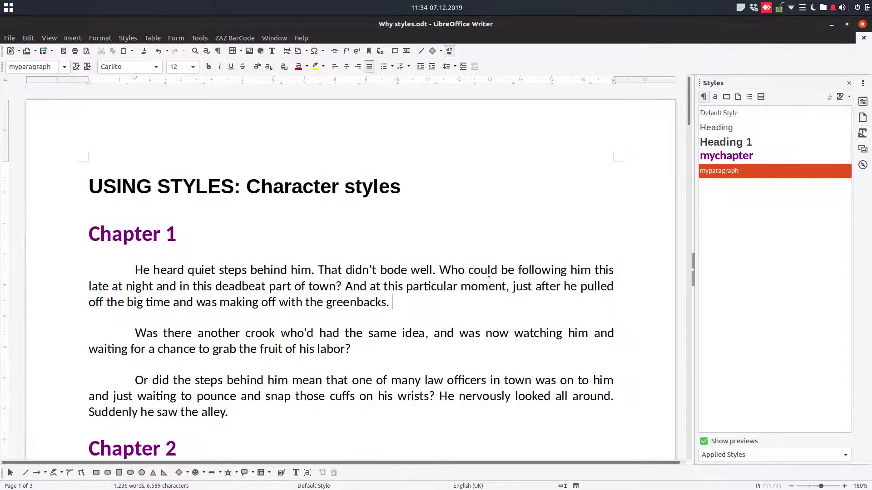
click(301, 38)
click(336, 177)
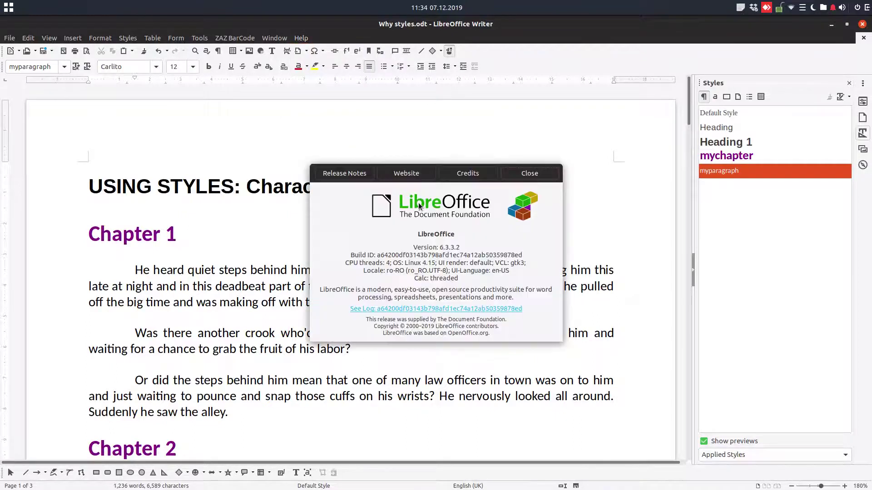